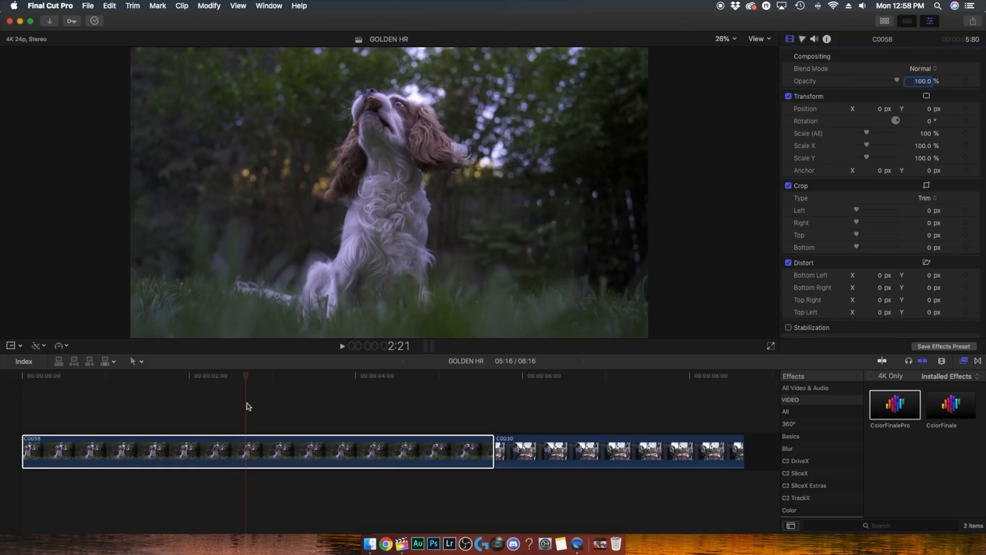
# - Apply the ColorFinalePro effect to the dog clip C0058 and open the effect's controls
pyautogui.click(612, 451)
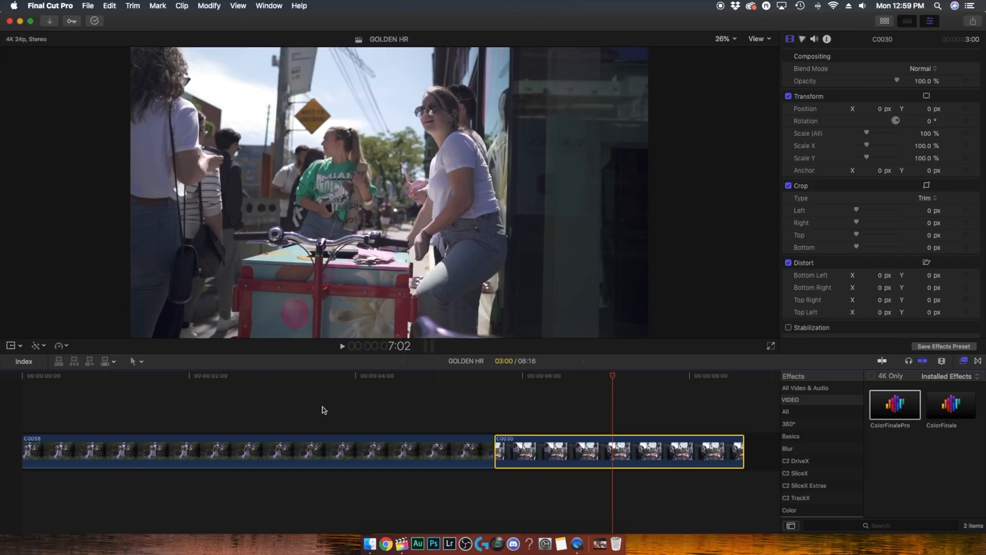
pyautogui.click(243, 442)
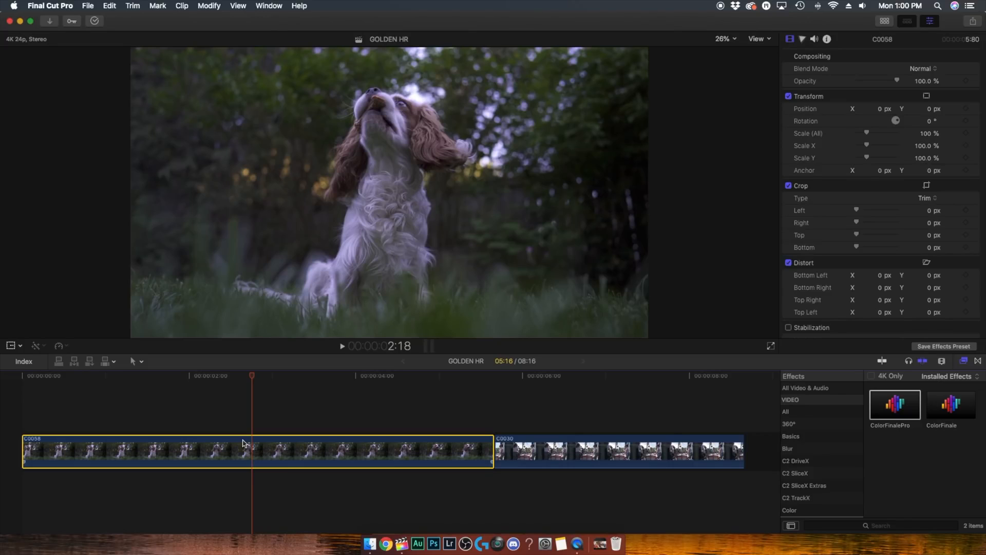
pyautogui.click(894, 406)
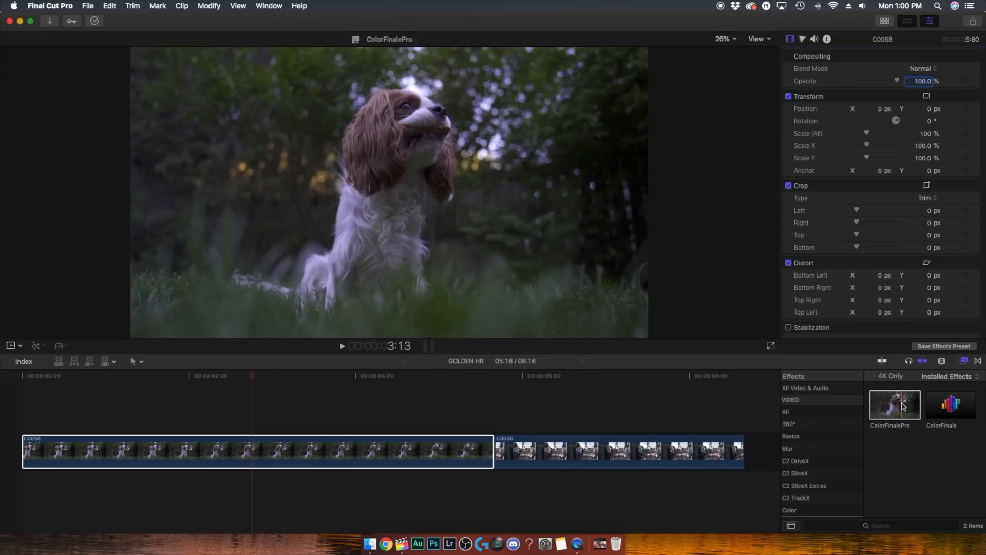
pyautogui.moveTo(903, 406); pyautogui.dragTo(290, 458)
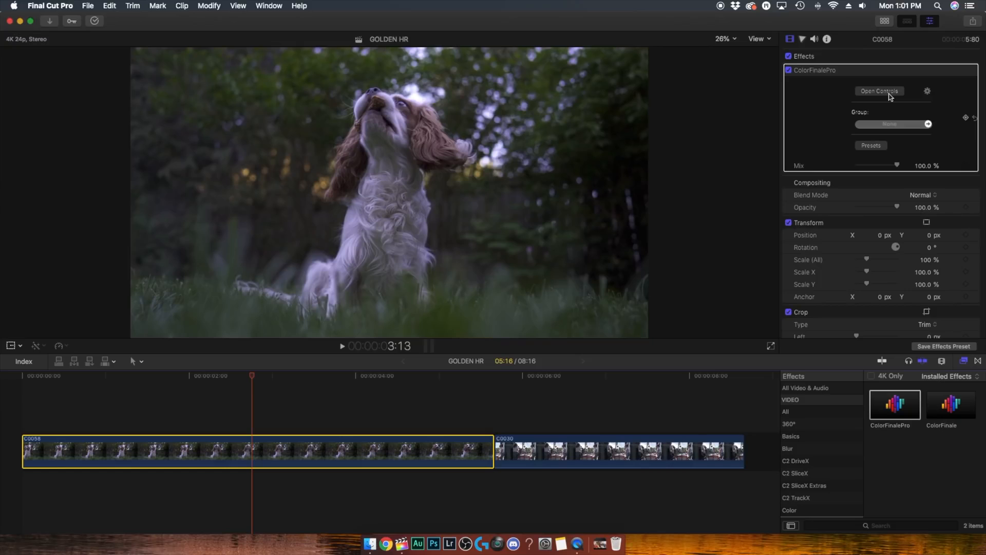
pyautogui.click(890, 95)
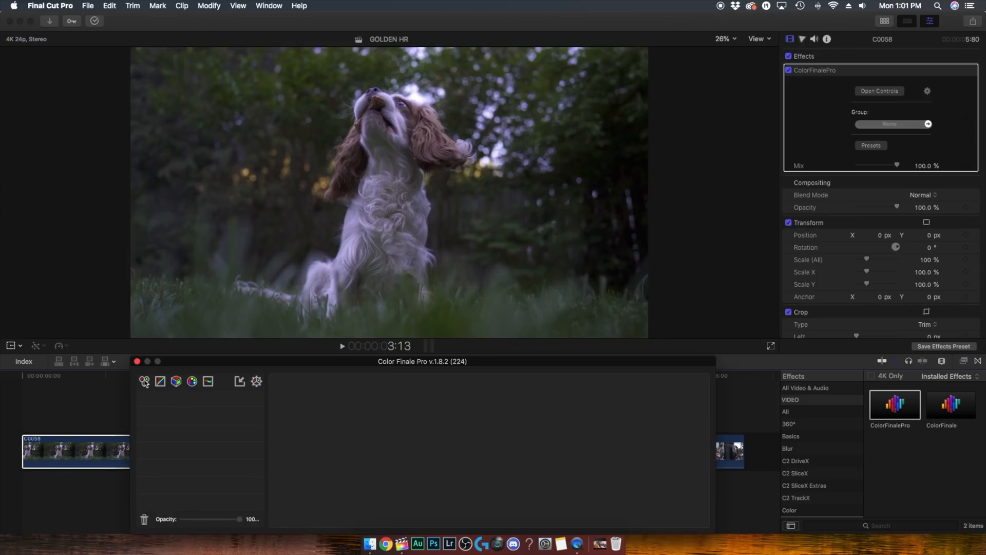
# - Add a LUT Utility layer and choose the Vista Cruiser LUT from the Vintage Look gallery
pyautogui.click(175, 381)
pyautogui.click(680, 514)
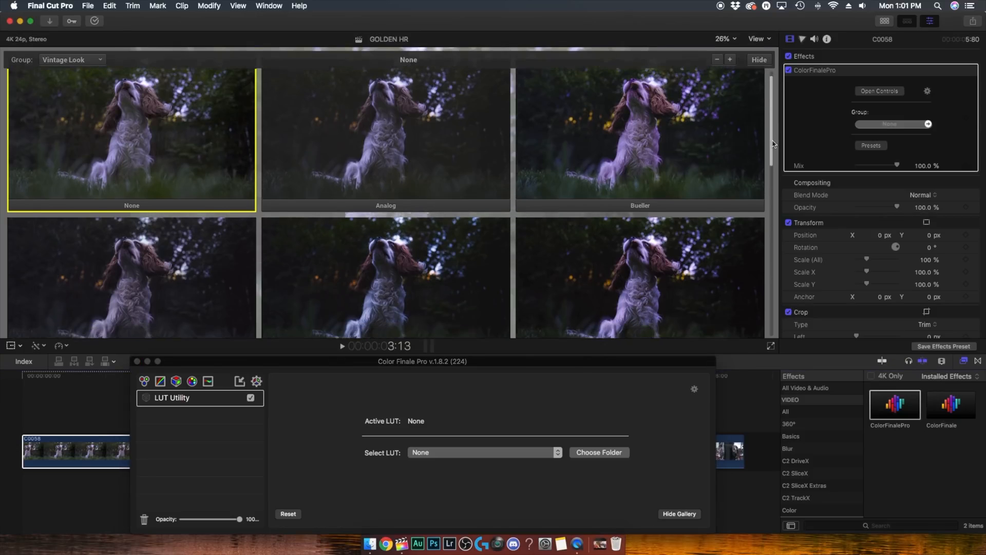
pyautogui.moveTo(772, 143); pyautogui.dragTo(774, 329)
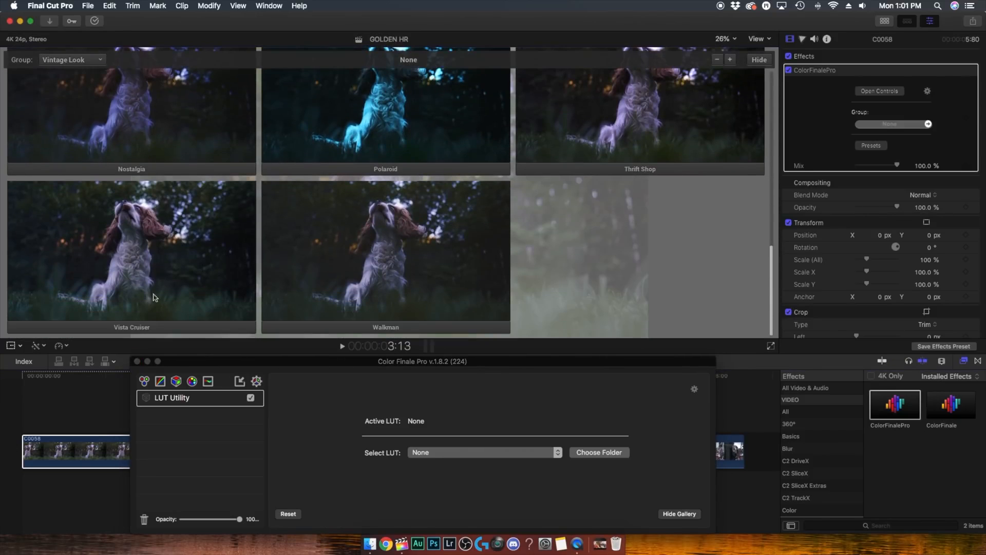
pyautogui.click(129, 328)
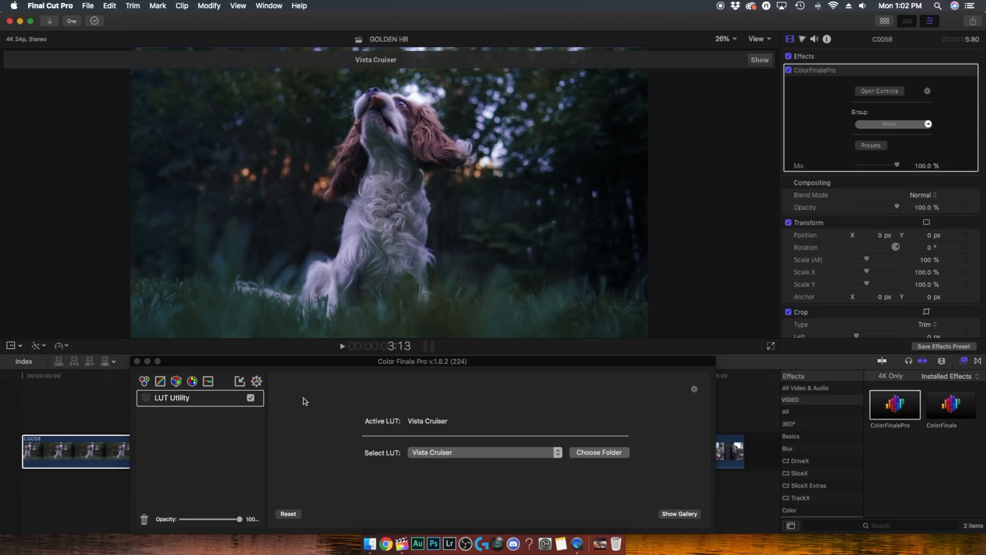
# - Add a Color Wheels layer and warm the gain to about red 0.22, green 0.15, blue -0.16
pyautogui.click(144, 380)
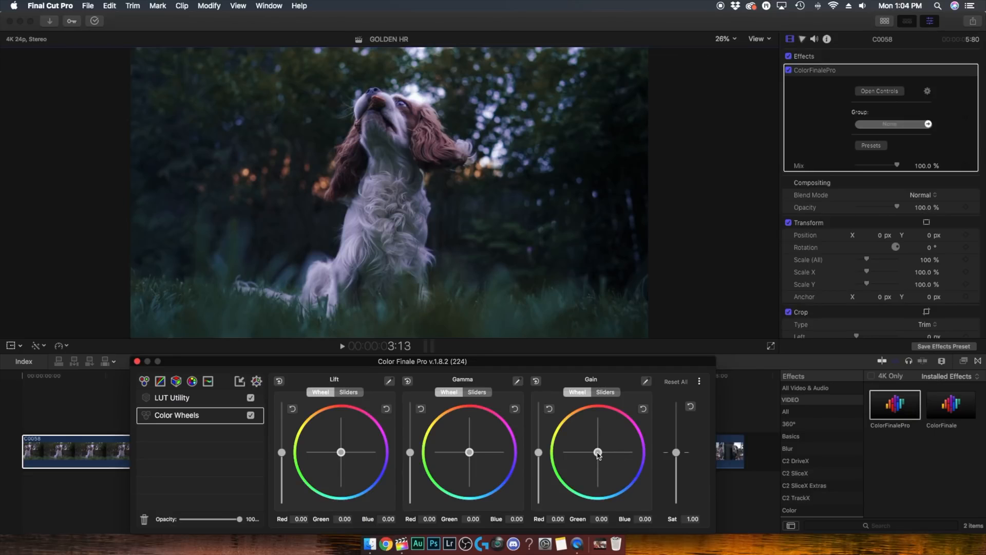
pyautogui.moveTo(597, 452); pyautogui.dragTo(550, 390)
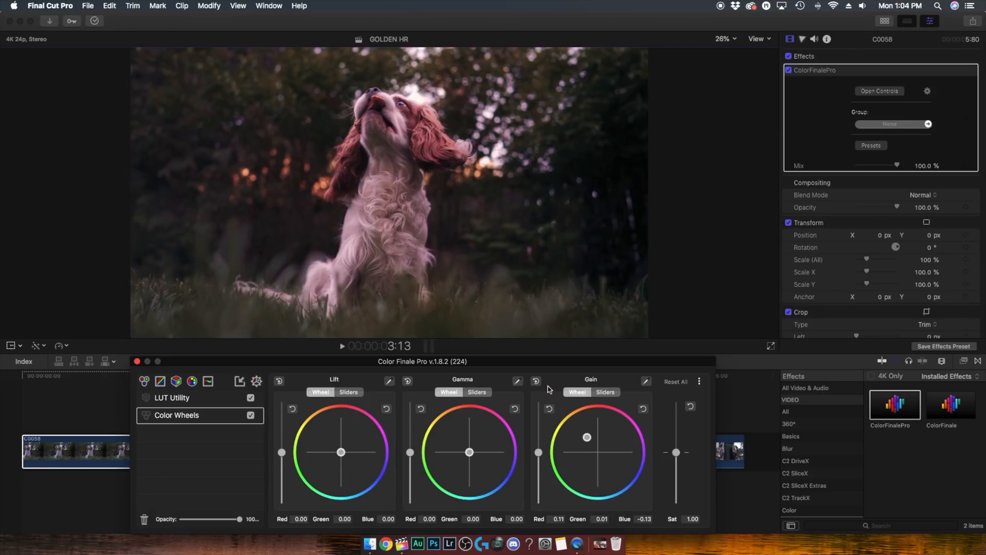
pyautogui.moveTo(589, 441)
pyautogui.mouseDown()
pyautogui.moveTo(589, 422)
pyautogui.moveTo(582, 425)
pyautogui.mouseUp()
pyautogui.moveTo(538, 452); pyautogui.dragTo(560, 455)
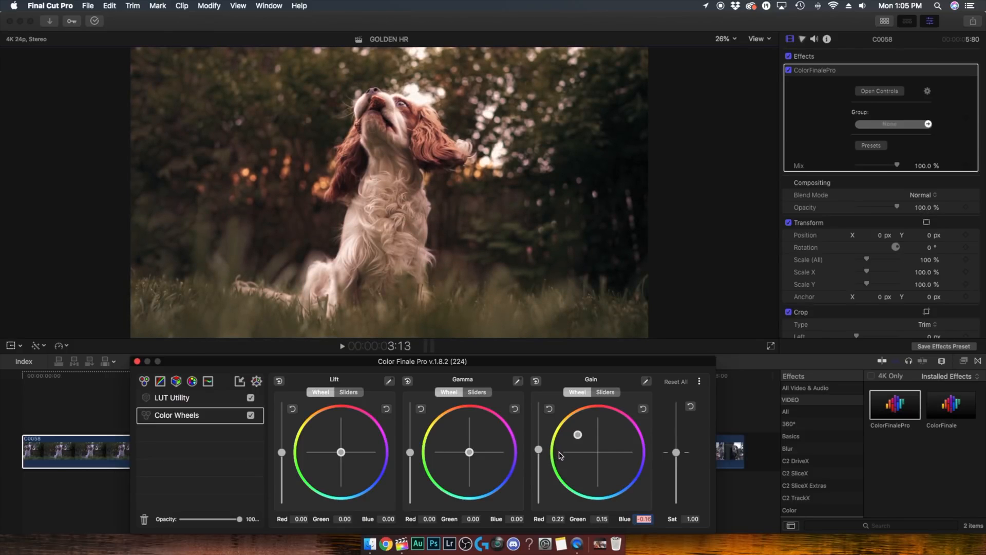
# - Adjust gamma to about red -0.08, green -0.08, blue -0.18 and lift to about red -0.01, green -0.01, blue 0.03
pyautogui.click(469, 452)
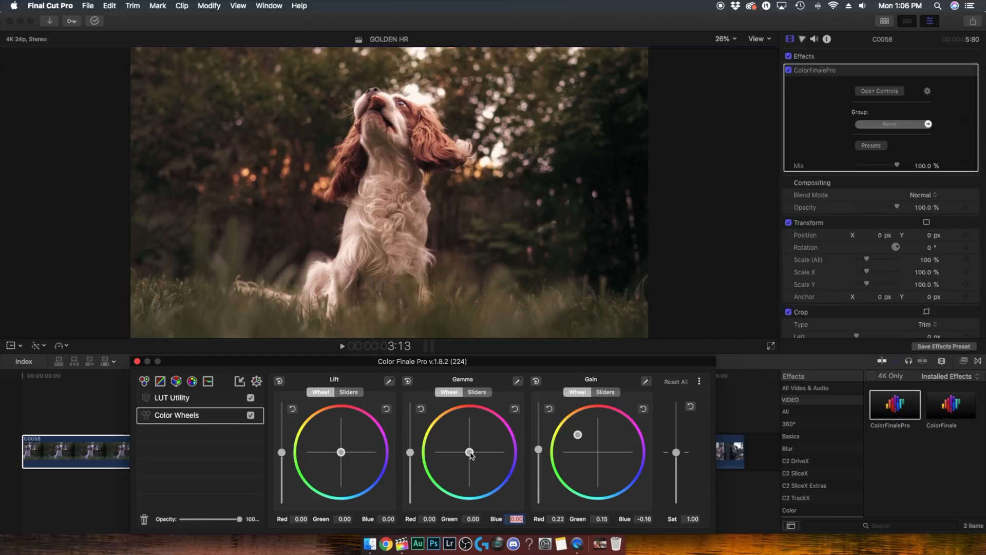
pyautogui.moveTo(470, 454); pyautogui.dragTo(414, 461)
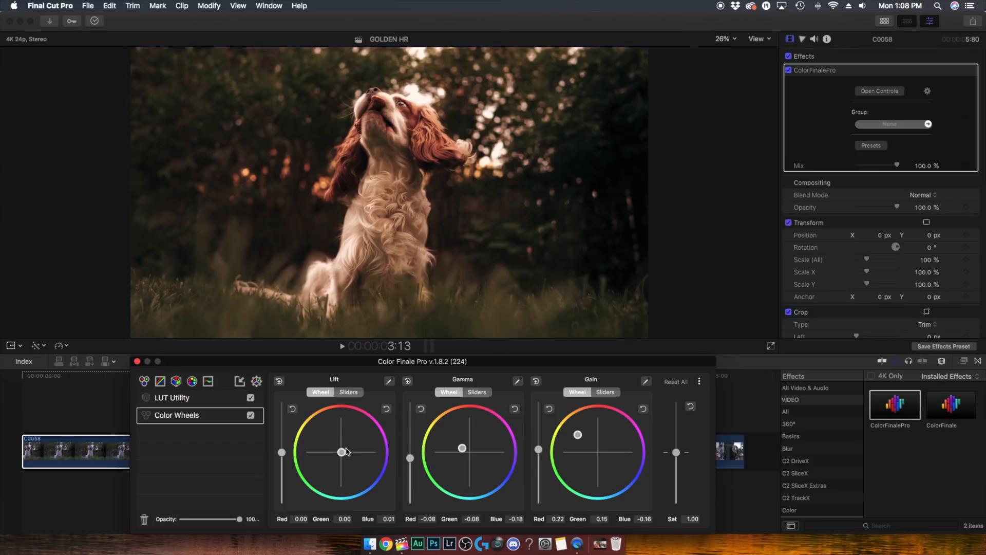
pyautogui.moveTo(341, 452); pyautogui.dragTo(368, 475)
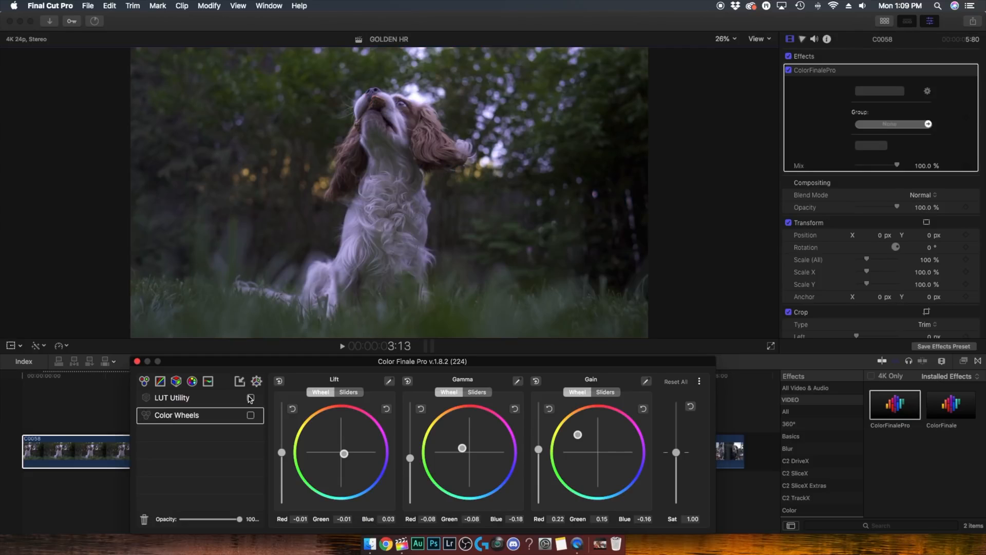
# - Re-enable the LUT Utility and Color Wheels layers one after the other to compare their effect on the clip
pyautogui.click(251, 398)
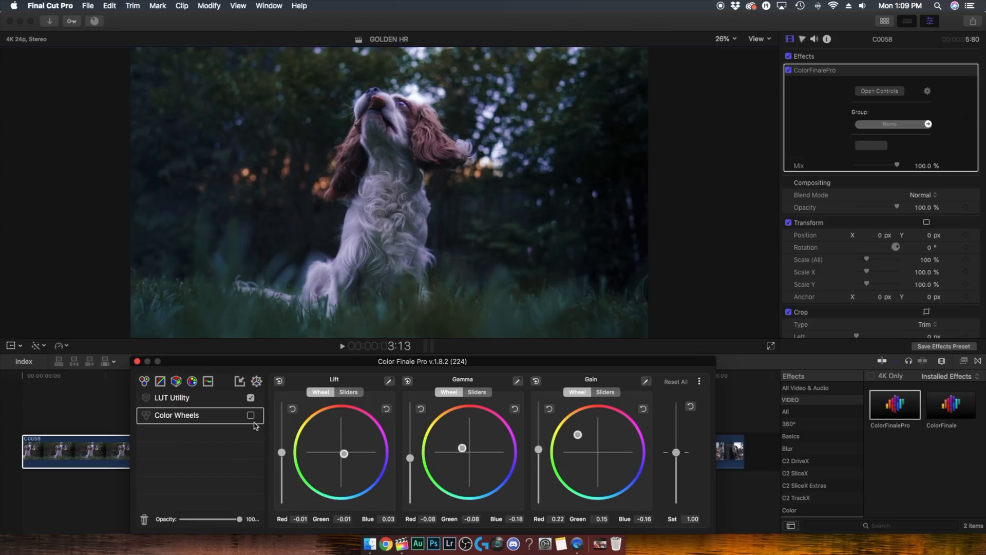
pyautogui.click(251, 416)
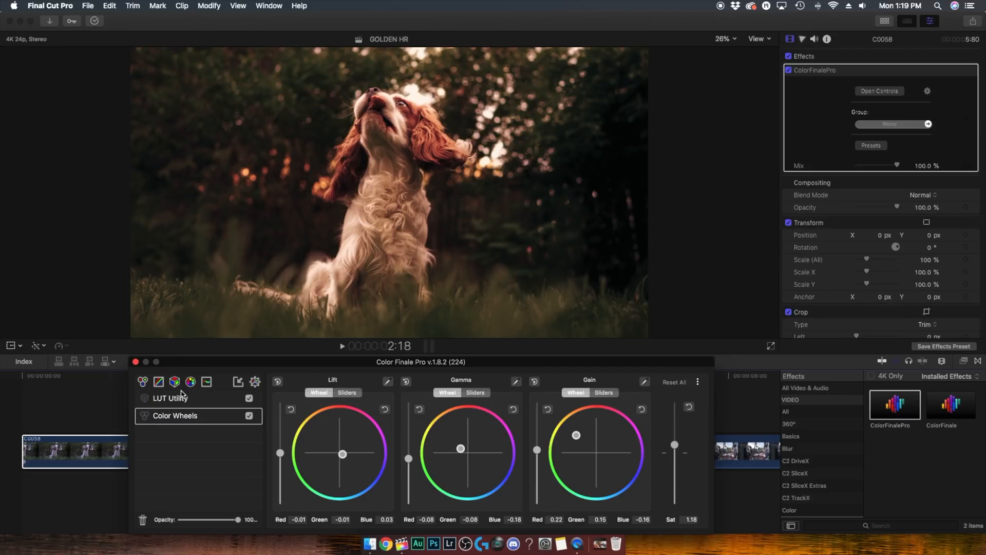
# - Add a 6 Vectors layer at 70% opacity, with the green hue at 1 and the yellow hue at -1
pyautogui.click(192, 383)
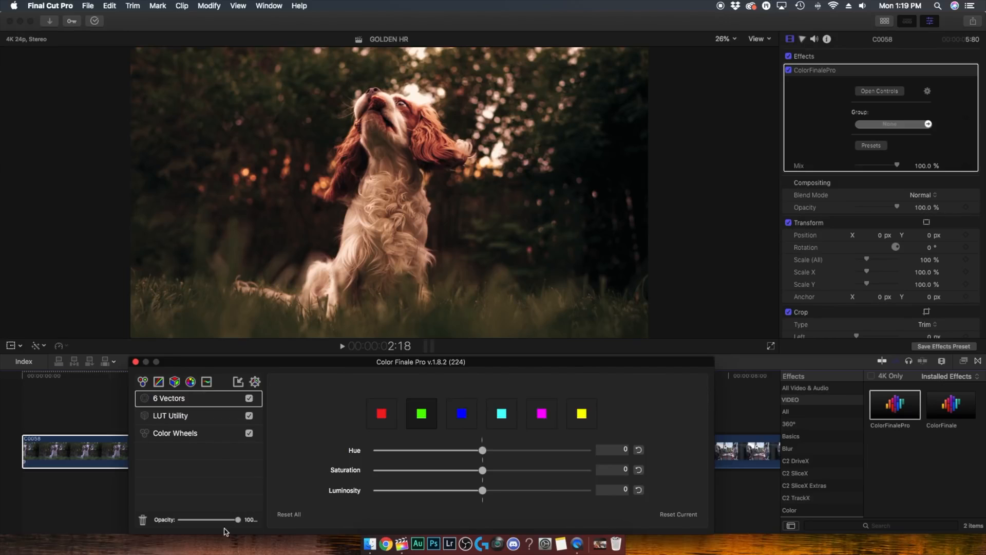
pyautogui.moveTo(236, 521); pyautogui.dragTo(220, 523)
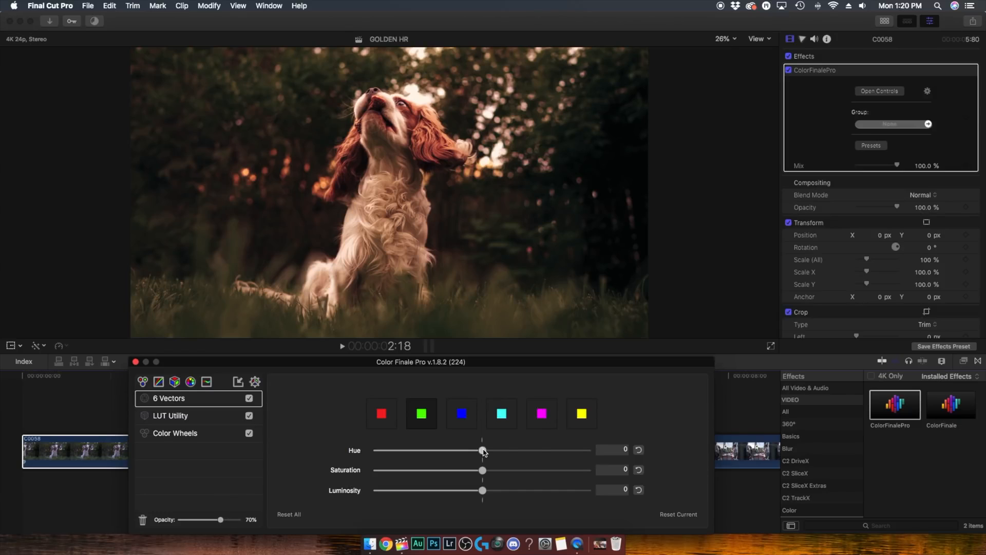
pyautogui.moveTo(483, 451); pyautogui.dragTo(618, 457)
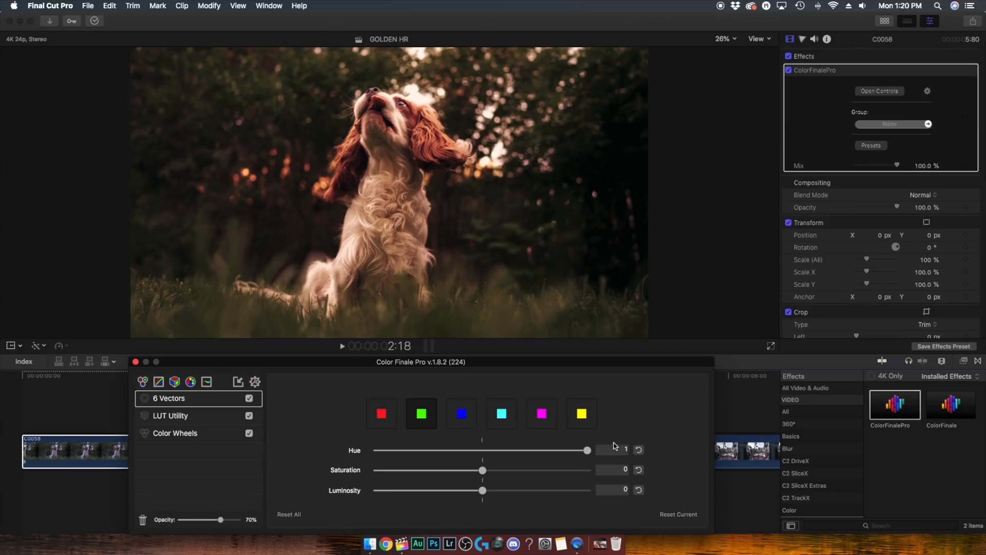
pyautogui.click(585, 415)
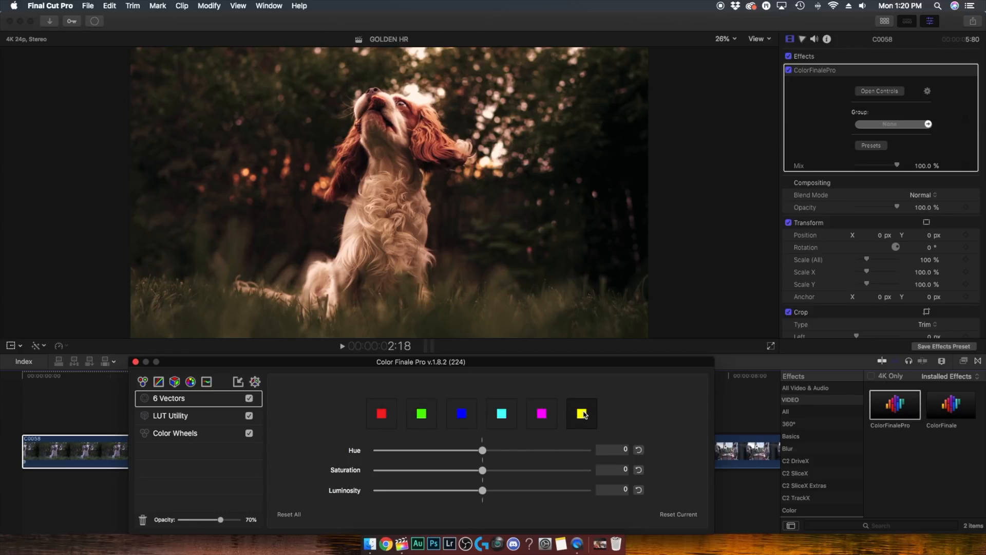
pyautogui.moveTo(488, 451); pyautogui.dragTo(342, 448)
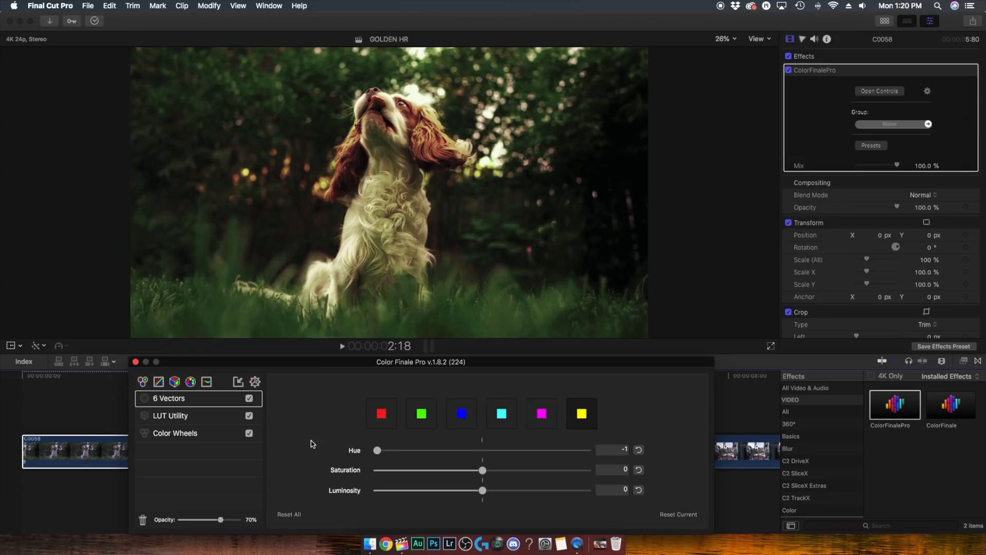
# - Add a second 6 Vectors layer at 70% opacity and set the green vector's hue and saturation to 1
pyautogui.click(191, 383)
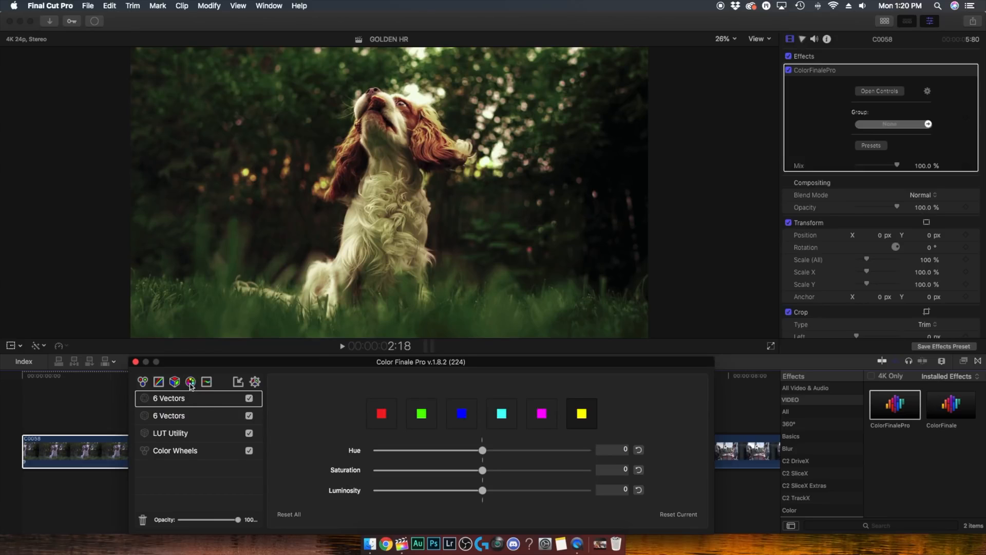
pyautogui.moveTo(238, 520); pyautogui.dragTo(221, 520)
pyautogui.click(421, 413)
pyautogui.moveTo(482, 470); pyautogui.dragTo(587, 470)
pyautogui.click(638, 470)
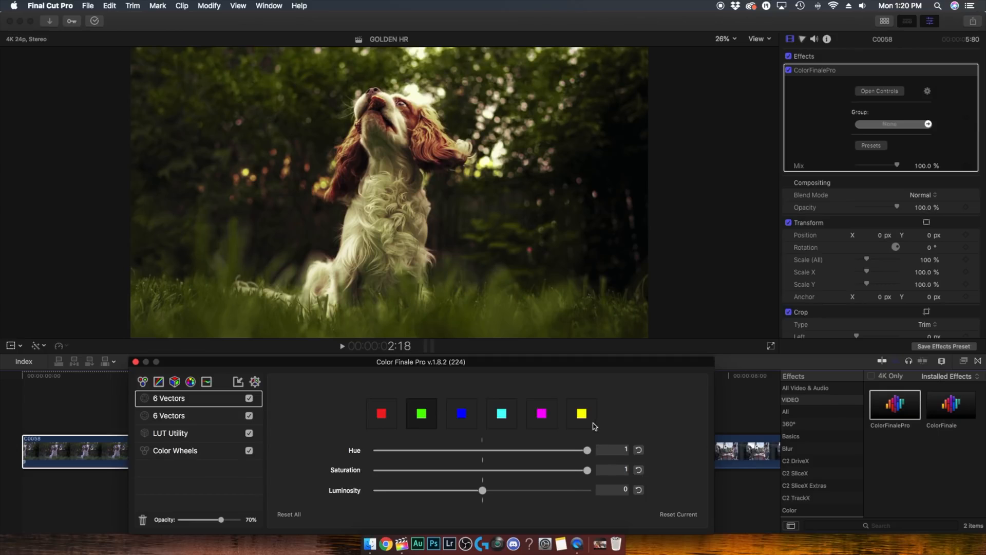
# - In the new 6 Vectors layer, set yellow hue to about 0.632, yellow saturation to 1 and red saturation to 1
pyautogui.click(591, 421)
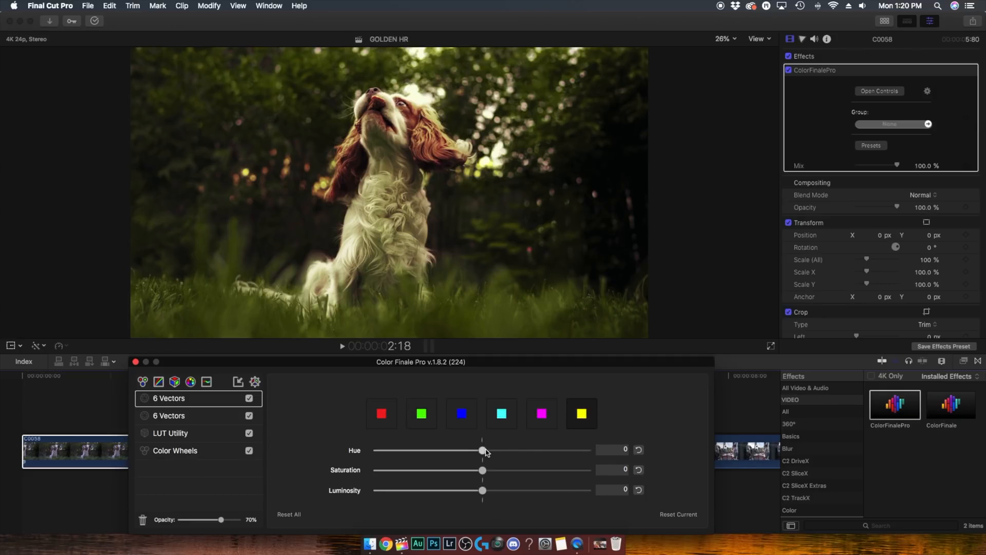
pyautogui.moveTo(486, 452); pyautogui.dragTo(553, 458)
pyautogui.moveTo(482, 470); pyautogui.dragTo(691, 484)
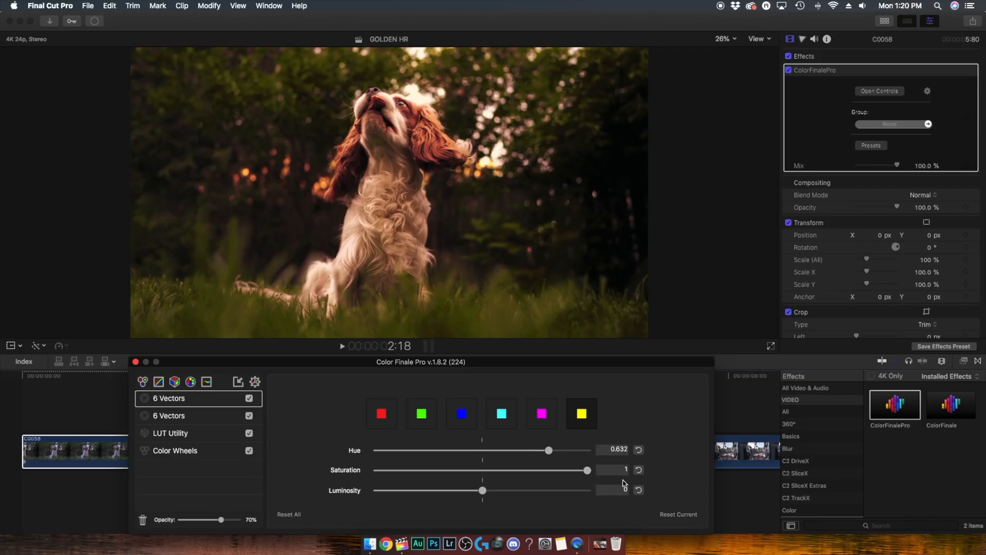
pyautogui.click(383, 416)
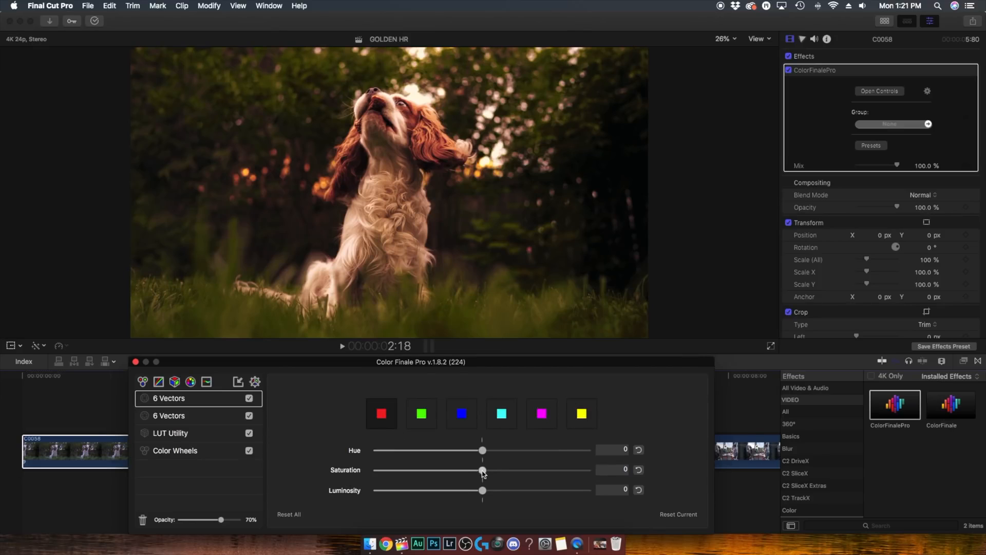
pyautogui.moveTo(482, 471); pyautogui.dragTo(723, 475)
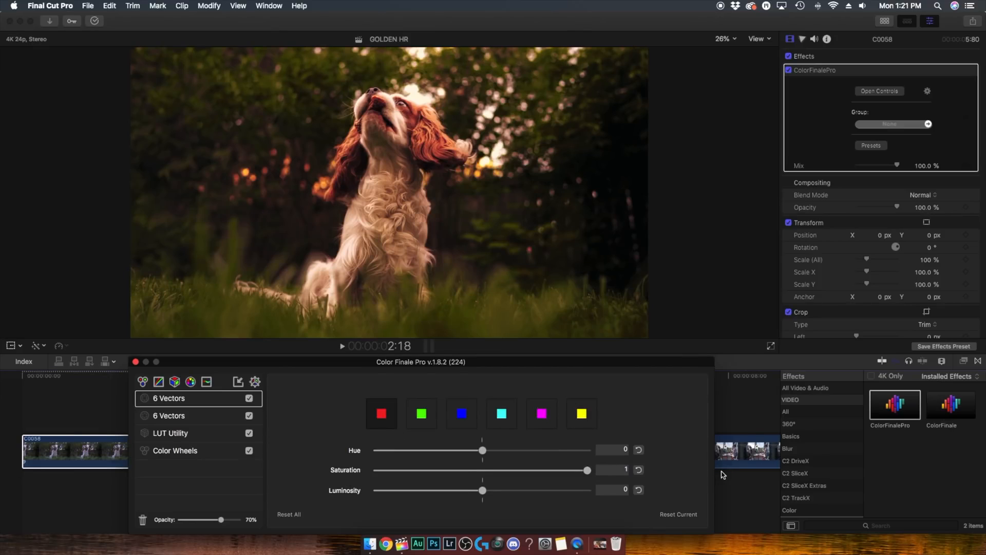
# - Switch both 6 Vectors layers off and back on one at a time to compare their effect
pyautogui.click(249, 398)
pyautogui.click(250, 416)
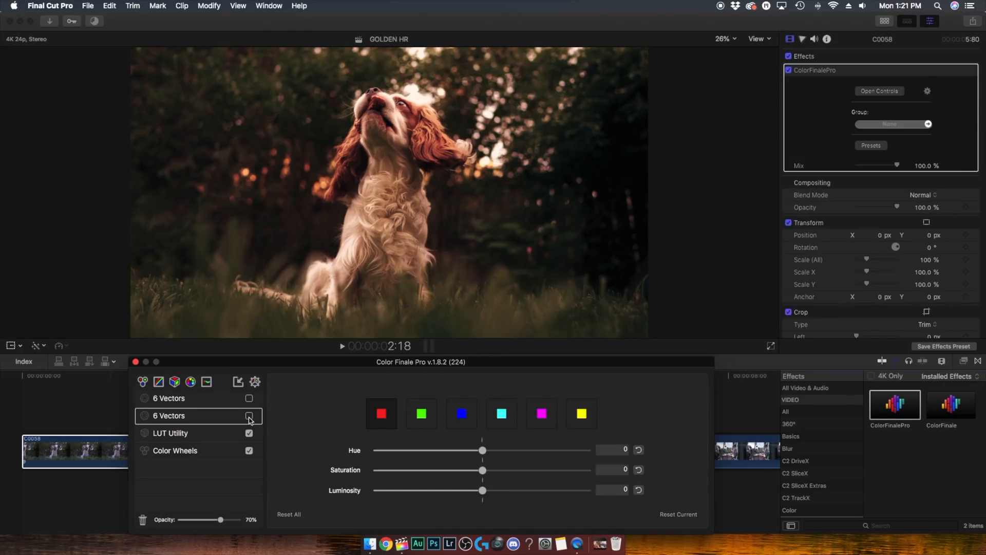
pyautogui.click(250, 417)
pyautogui.click(215, 399)
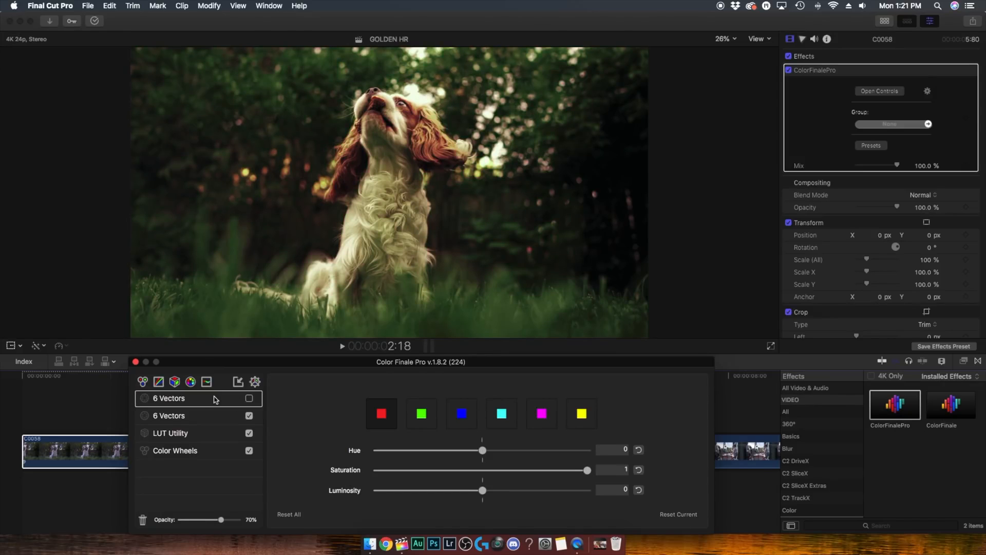
pyautogui.click(249, 399)
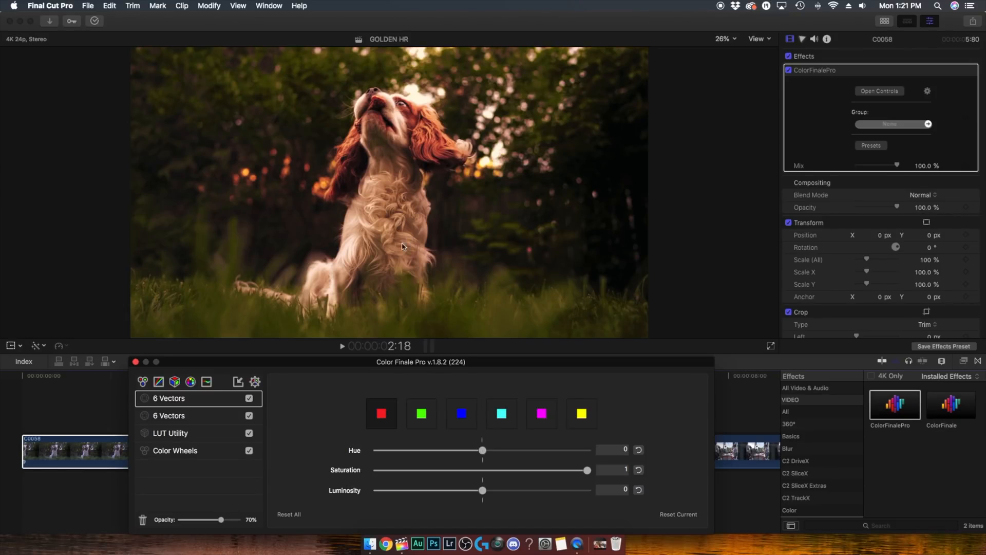
# - Toggle the whole ColorFinalePro effect off and on to compare the clip before and after grading
pyautogui.click(789, 70)
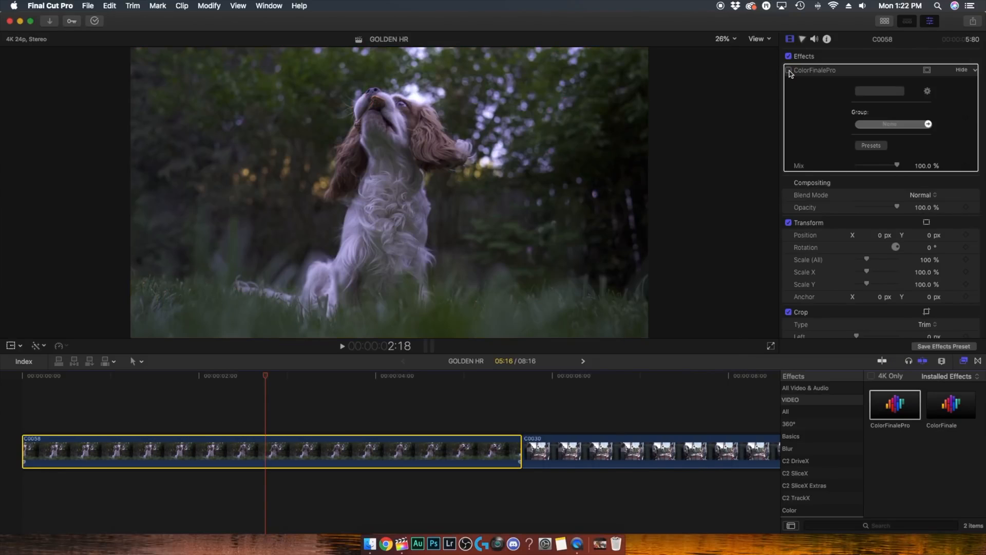
pyautogui.click(789, 70)
pyautogui.click(789, 71)
pyautogui.click(789, 70)
# - Reopen the effect's controls, review the Color Wheels and 6 Vectors layers by re-enabling them in turn, and close the controls
pyautogui.click(880, 91)
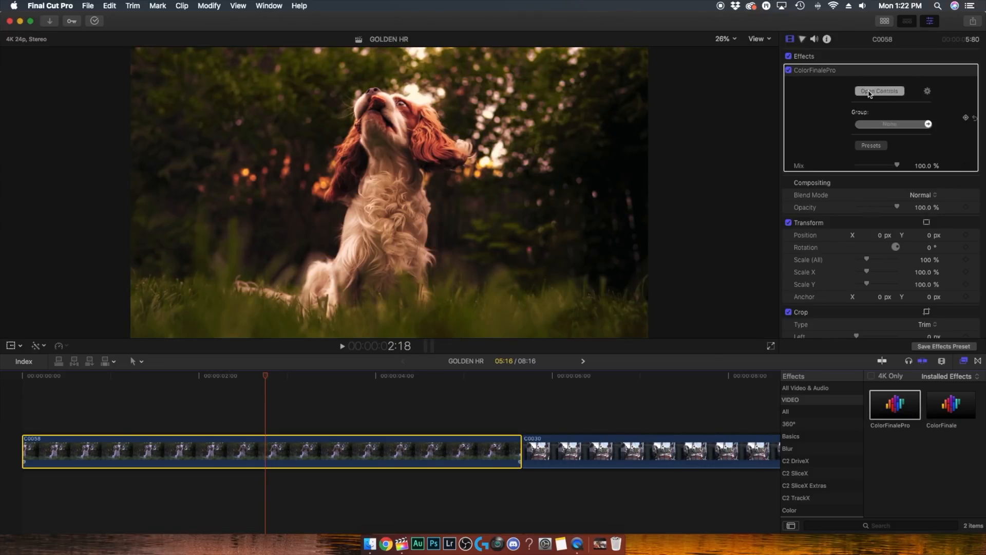
pyautogui.click(236, 452)
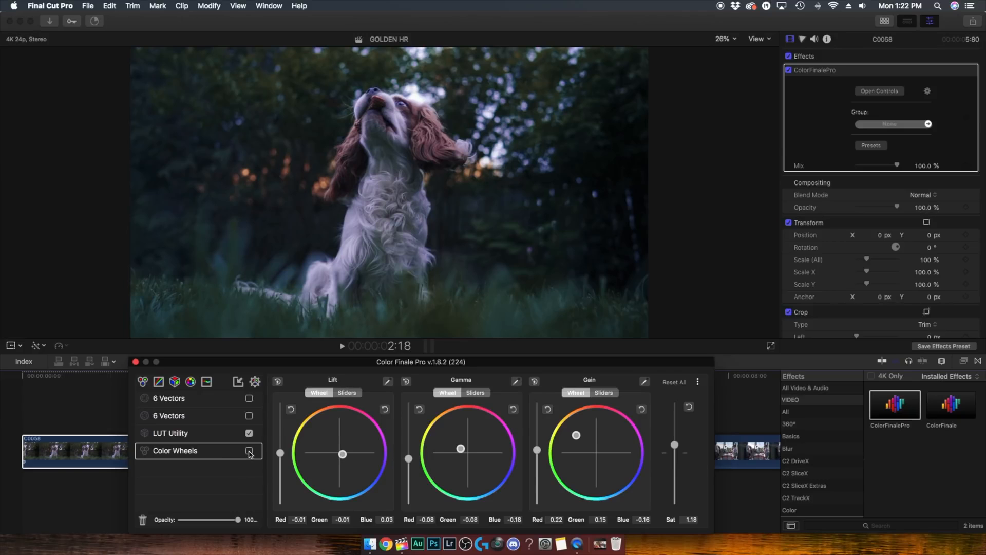
pyautogui.click(249, 451)
pyautogui.click(249, 415)
pyautogui.click(249, 398)
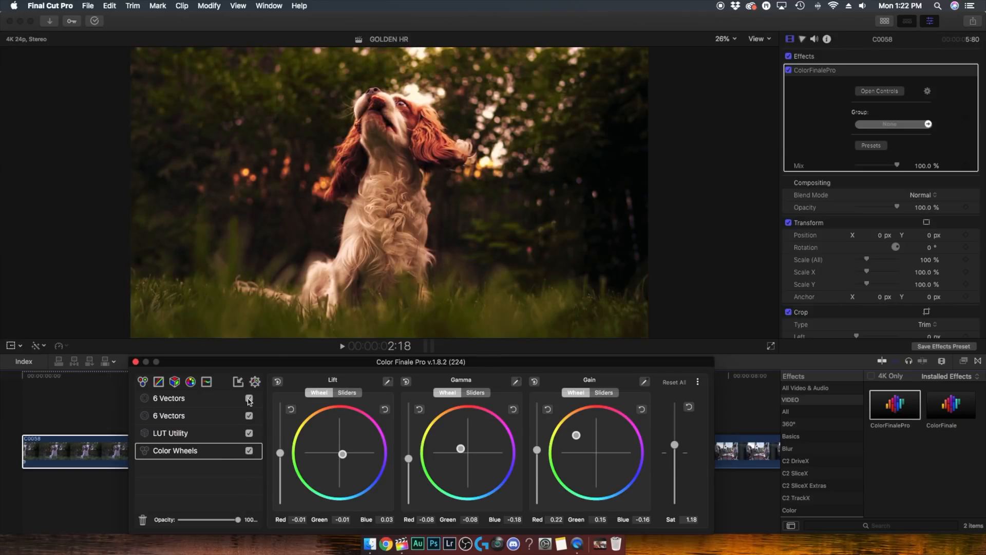
pyautogui.click(135, 362)
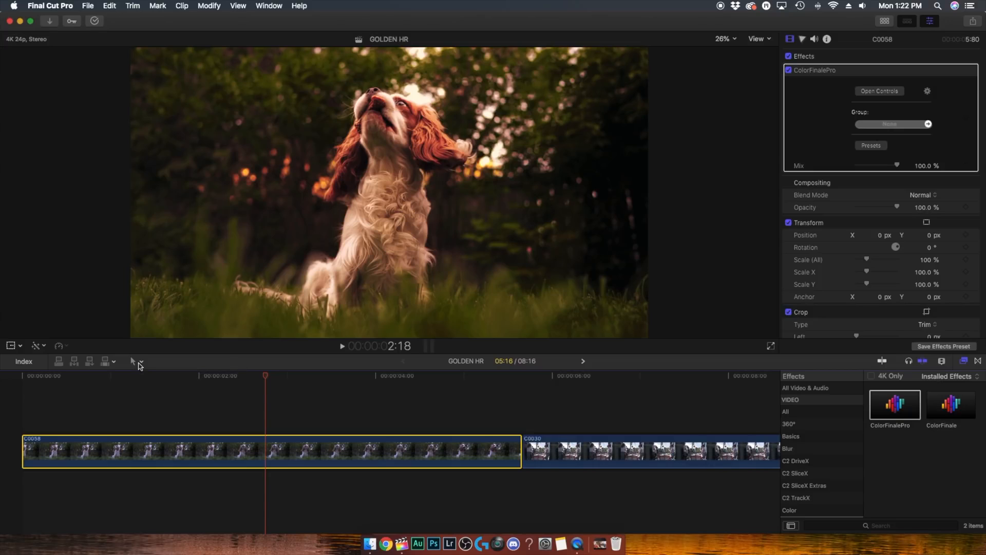
# - Find the Evening Sunshine flare in the mFlare 2 effects and apply it to the dog clip C0058
pyautogui.scroll(-5, 812, 463)
pyautogui.click(809, 479)
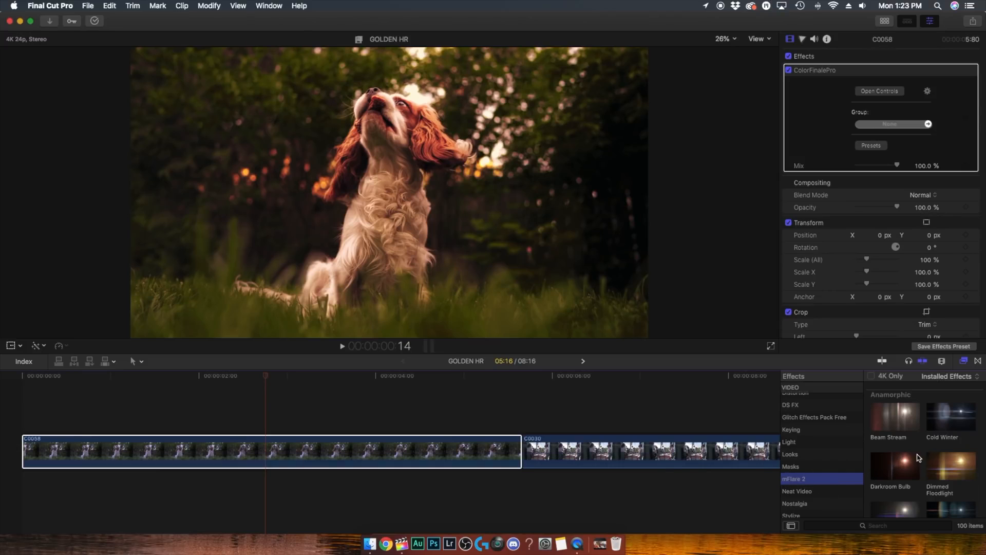
pyautogui.scroll(-5, 918, 457)
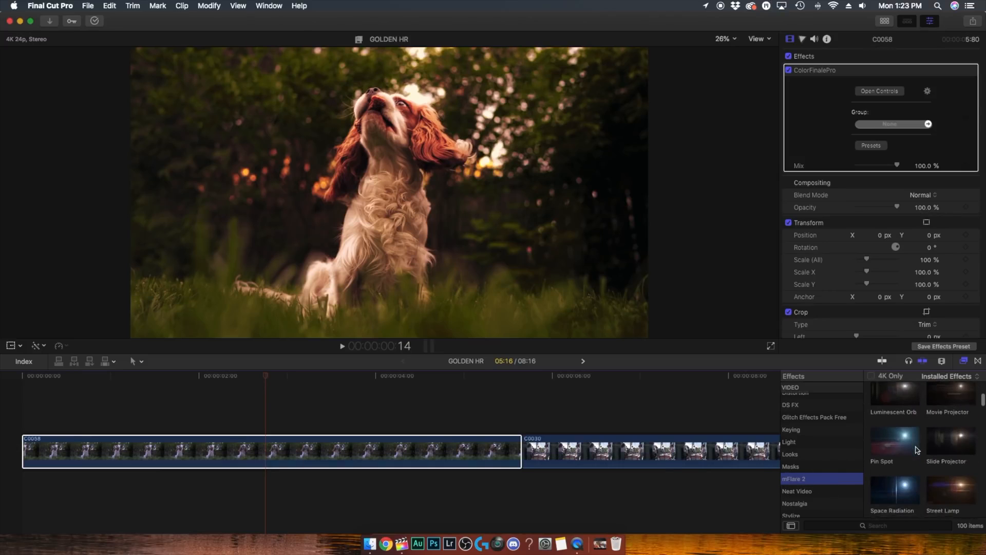
pyautogui.scroll(-3, 918, 450)
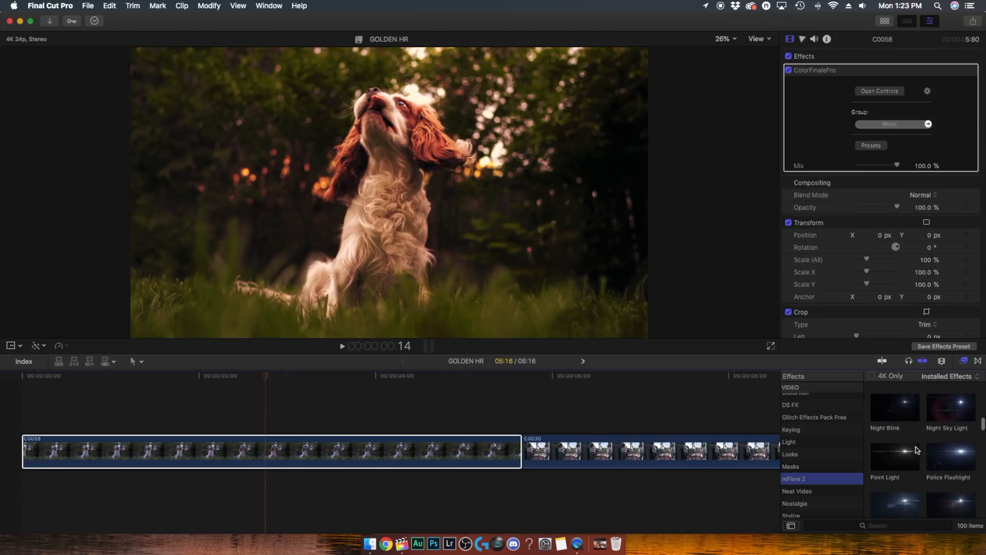
pyautogui.scroll(-6, 918, 450)
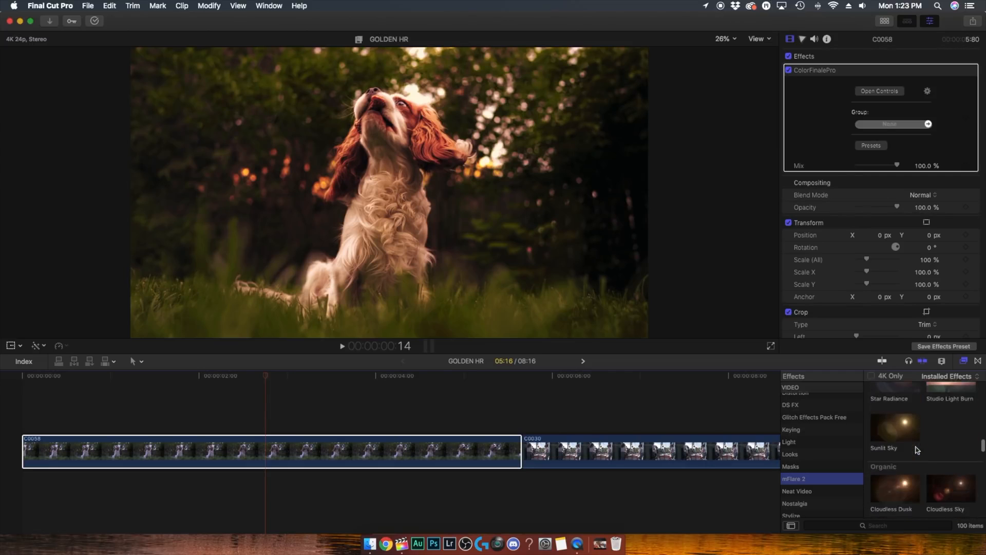
pyautogui.scroll(10, 917, 449)
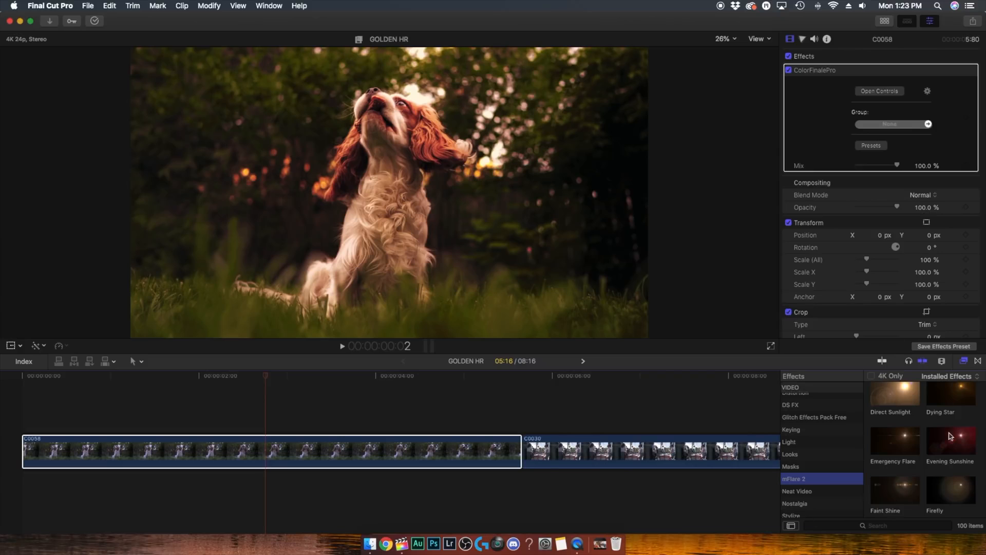
pyautogui.click(954, 444)
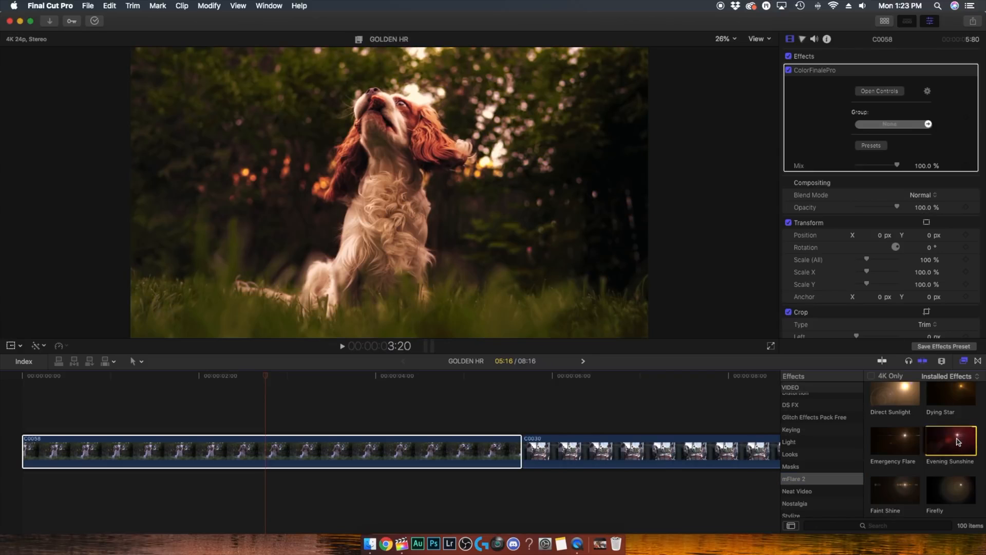
pyautogui.moveTo(955, 445); pyautogui.dragTo(303, 449)
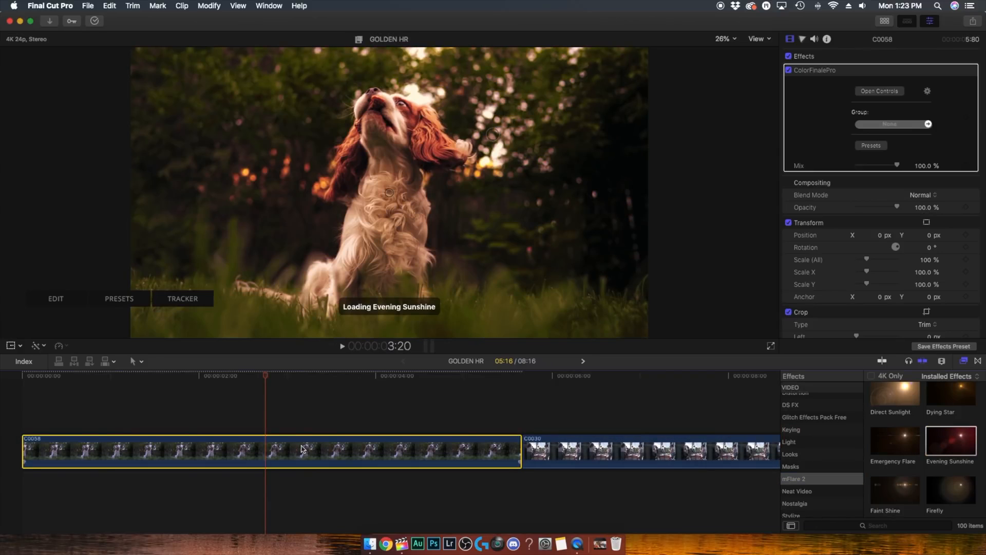
# - Place the flare's light source on the bright gap in the trees beside the dog and track it forward and in reverse
pyautogui.moveTo(502, 147); pyautogui.dragTo(498, 155)
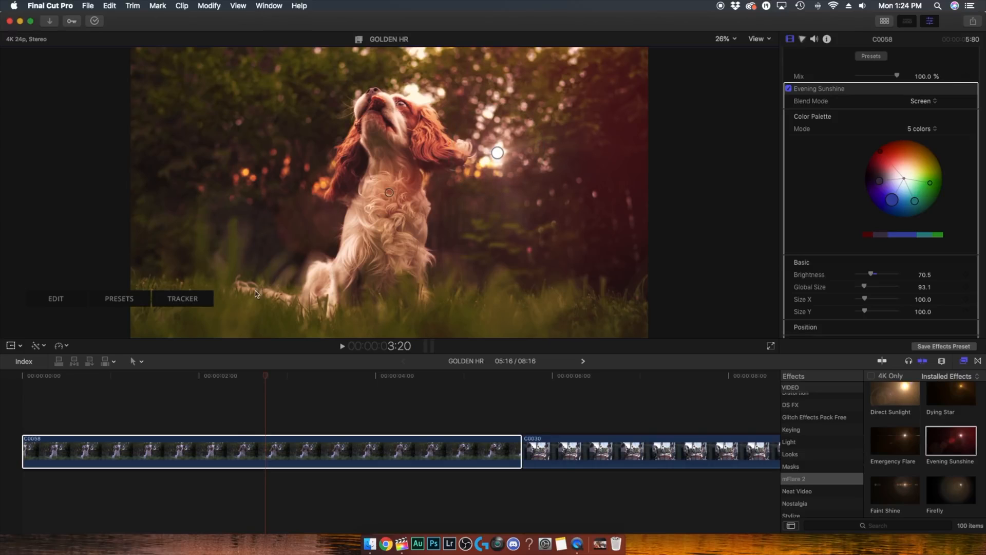
pyautogui.click(182, 299)
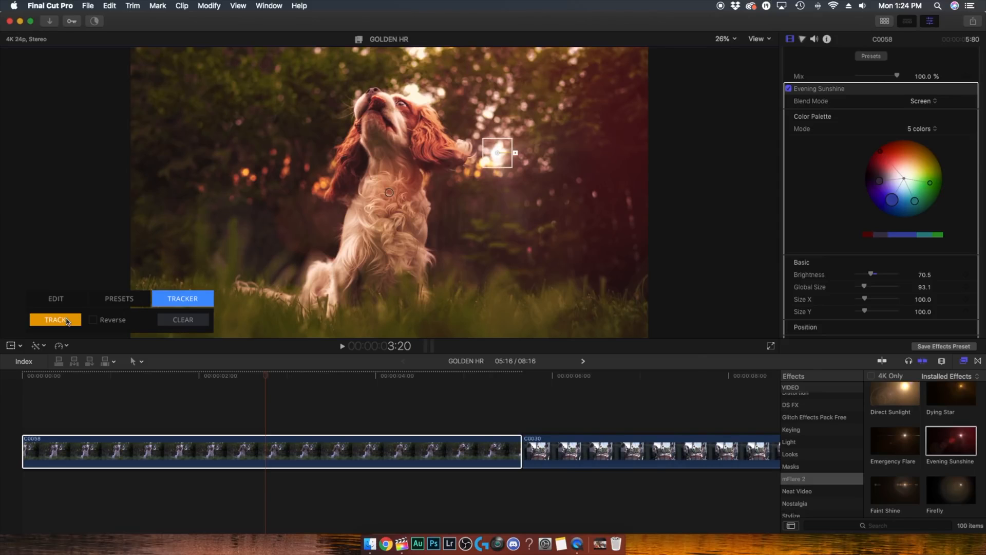
pyautogui.click(68, 321)
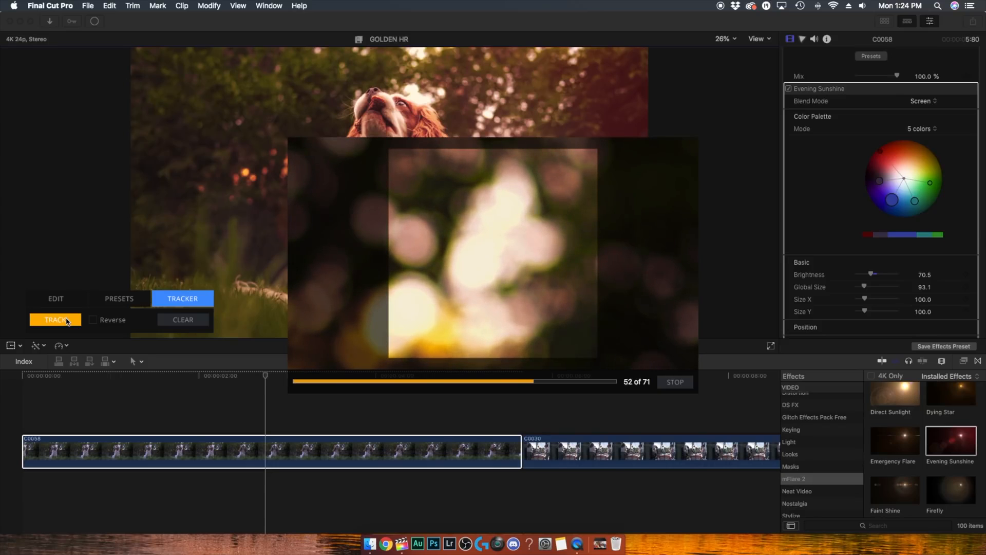
pyautogui.click(93, 321)
pyautogui.click(62, 322)
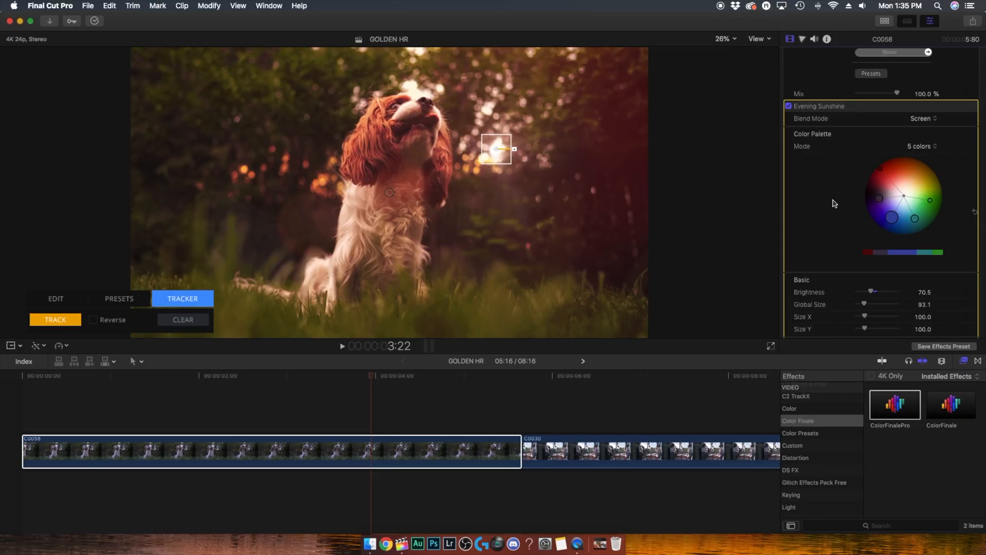
# - For the street clip C0030, re-enable the LUT Utility, Color Wheels and 6 Vectors layers one by one to review its grade
pyautogui.click(689, 453)
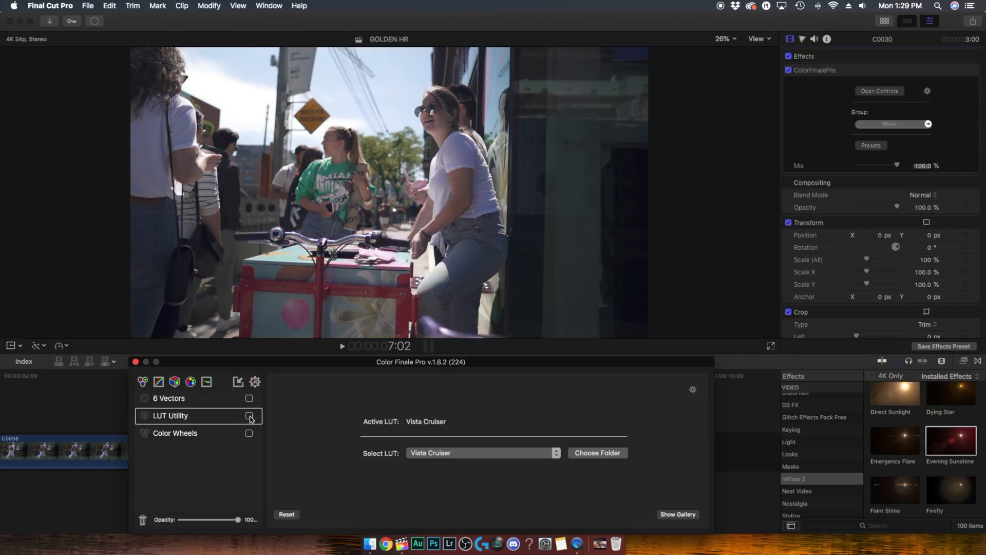
pyautogui.click(249, 416)
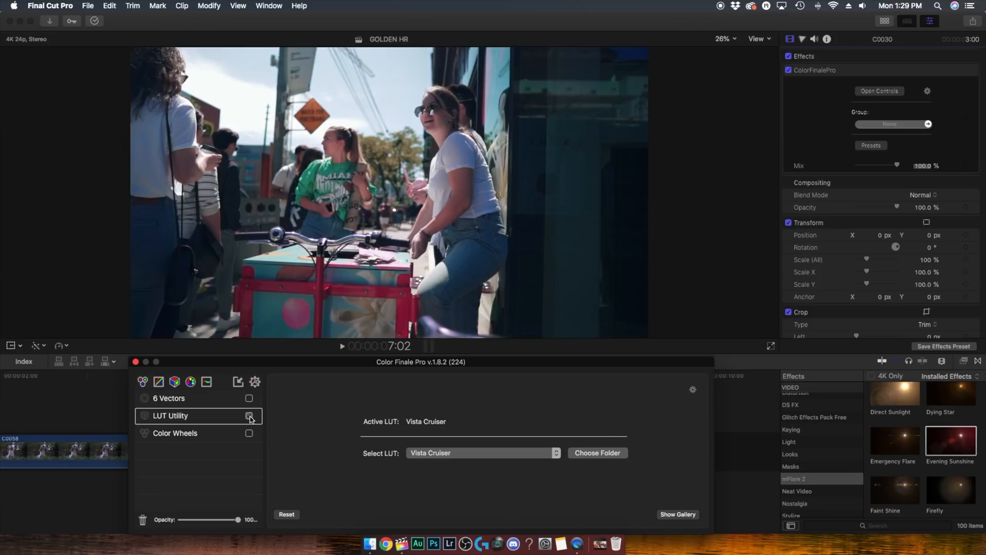
pyautogui.click(229, 432)
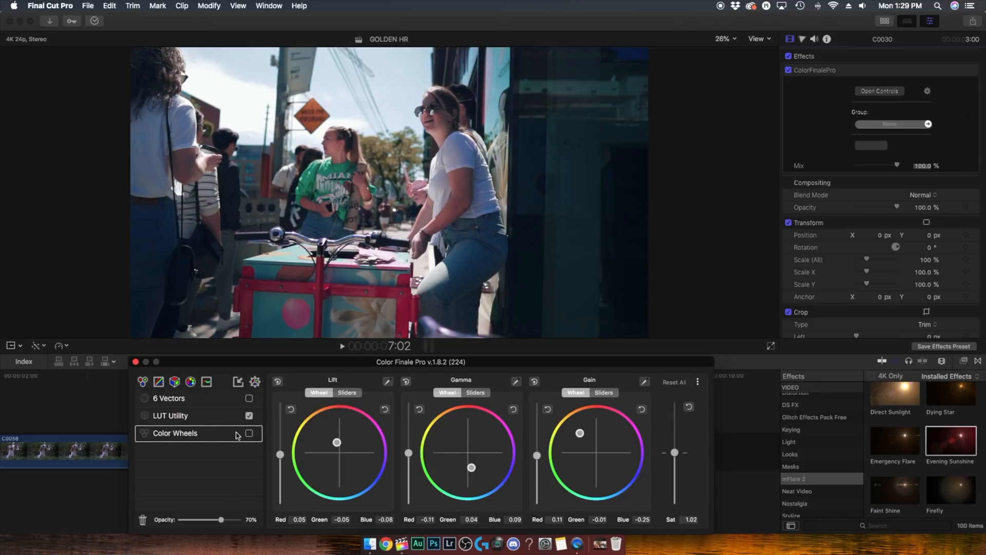
pyautogui.click(249, 433)
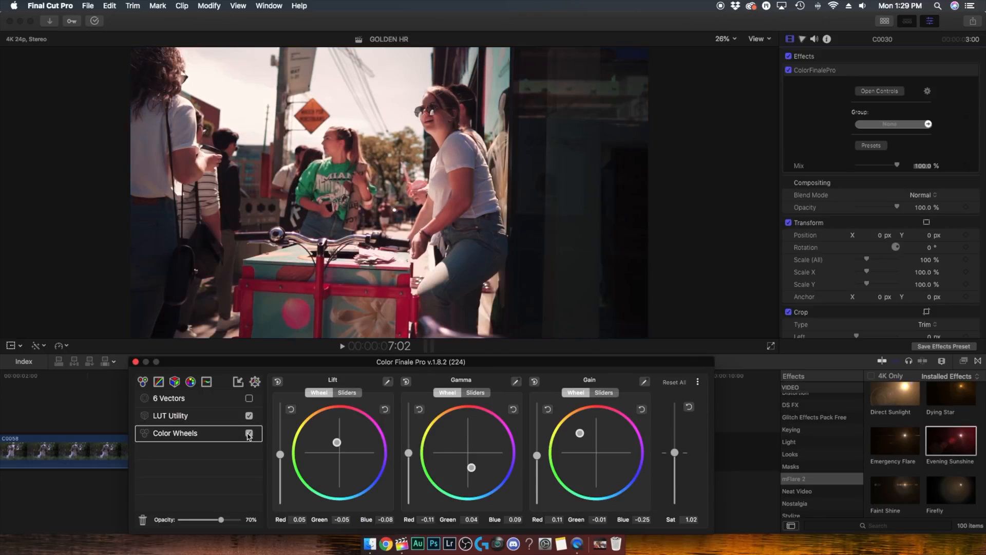
pyautogui.click(214, 400)
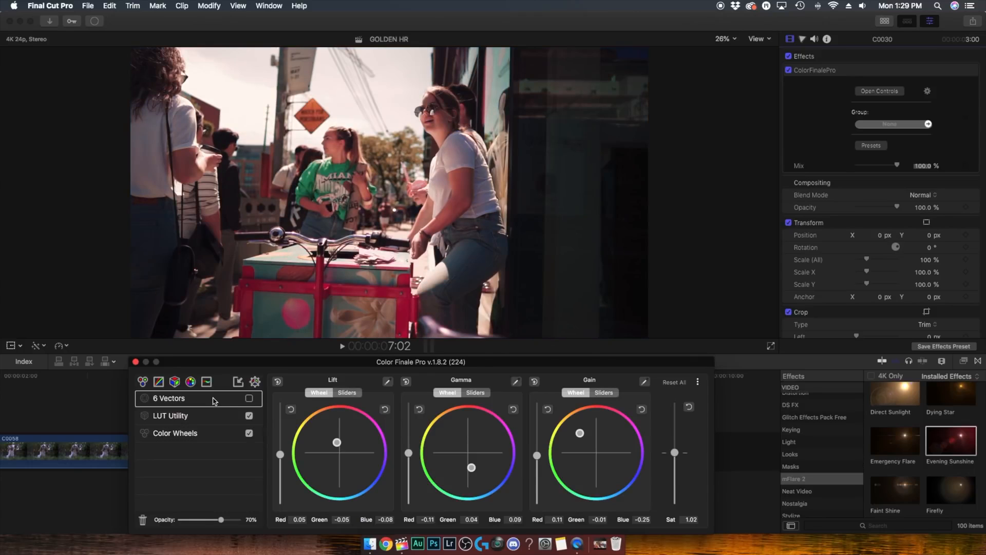
pyautogui.click(249, 399)
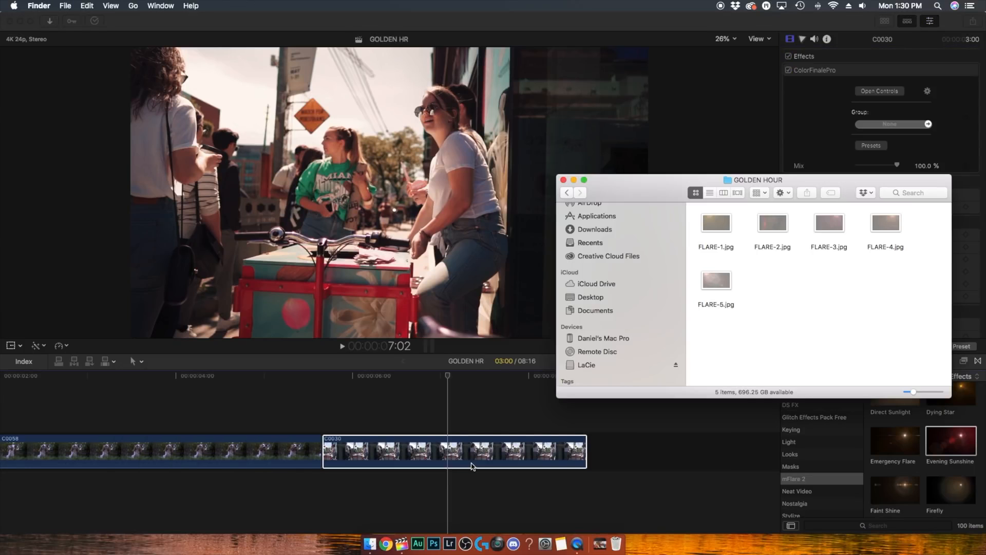
# - Add FLARE-3.jpg from the GOLDEN HOUR folder in Finder to the timeline above clip C0030, aligned with its start
pyautogui.moveTo(811, 180); pyautogui.dragTo(804, 96)
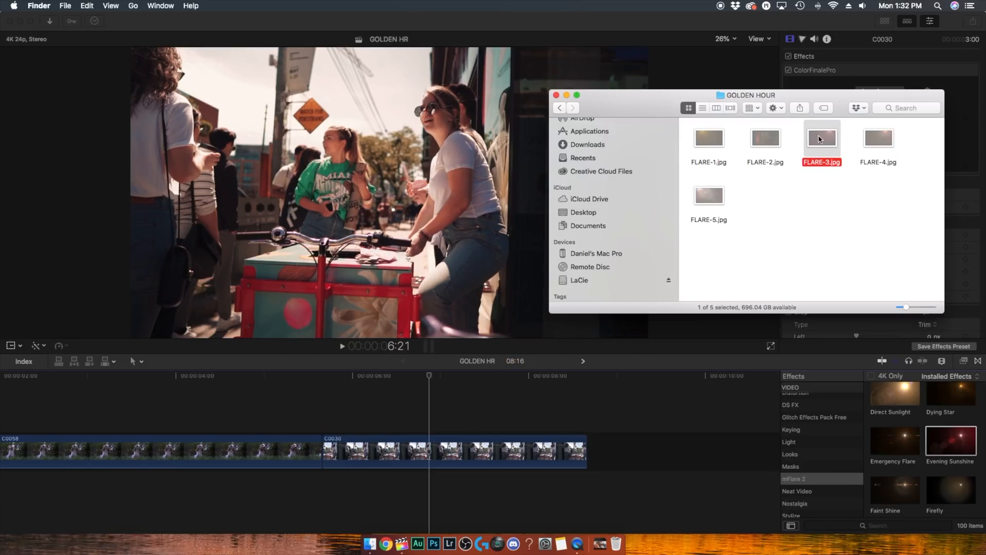
pyautogui.moveTo(821, 144); pyautogui.dragTo(323, 412)
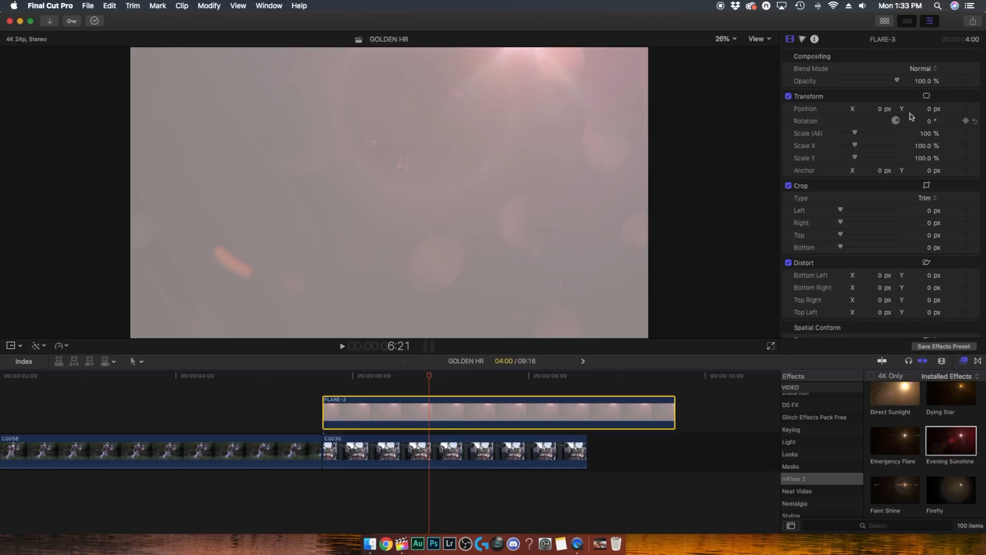
# - Mirror the FLARE-3 image horizontally to a Scale X of -100% and set its blend mode to Soft Light
pyautogui.click(927, 95)
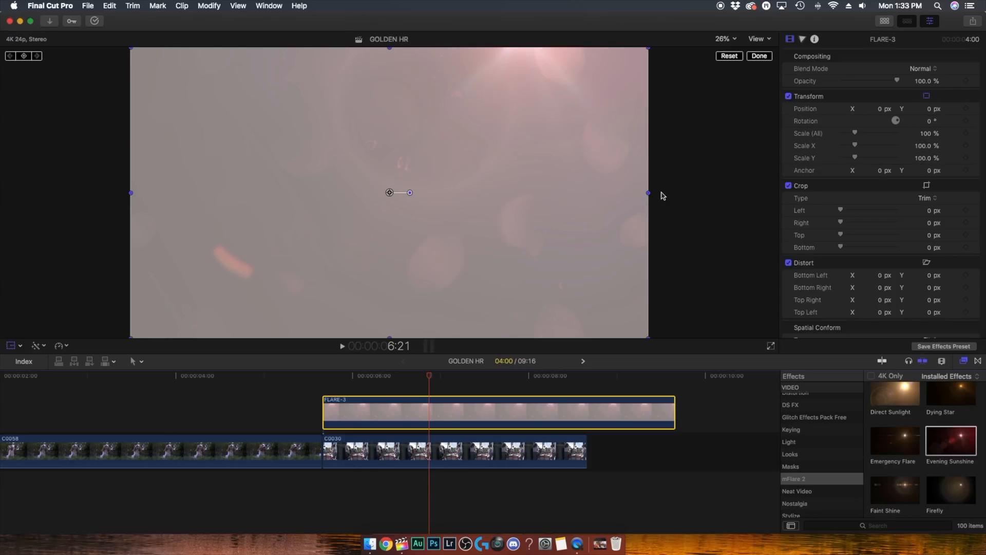
pyautogui.moveTo(648, 193); pyautogui.dragTo(132, 149)
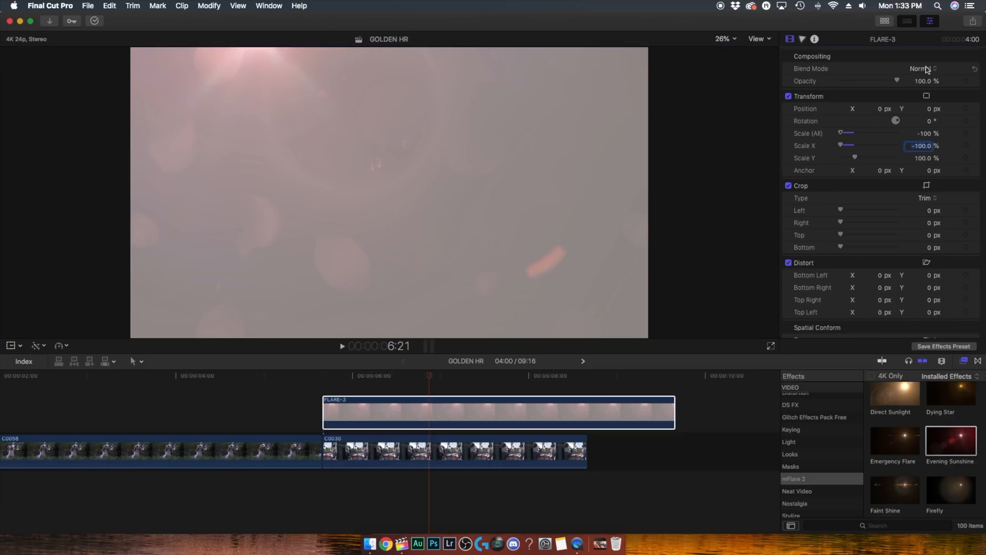
pyautogui.click(927, 69)
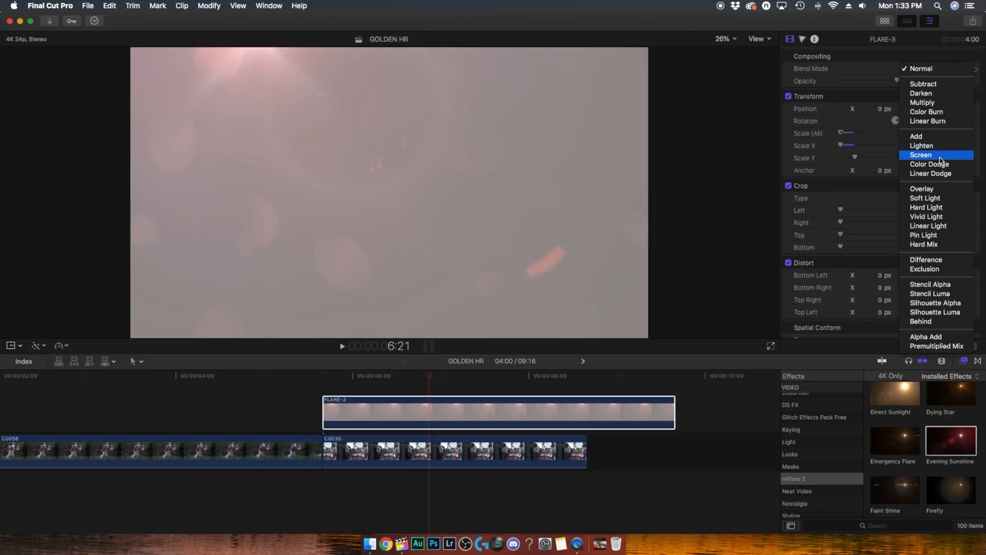
pyautogui.click(924, 197)
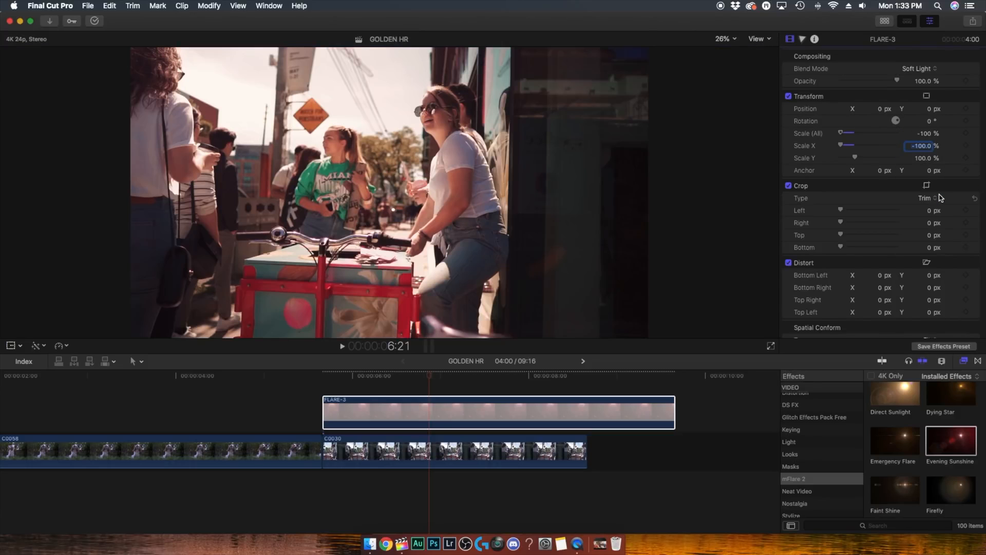